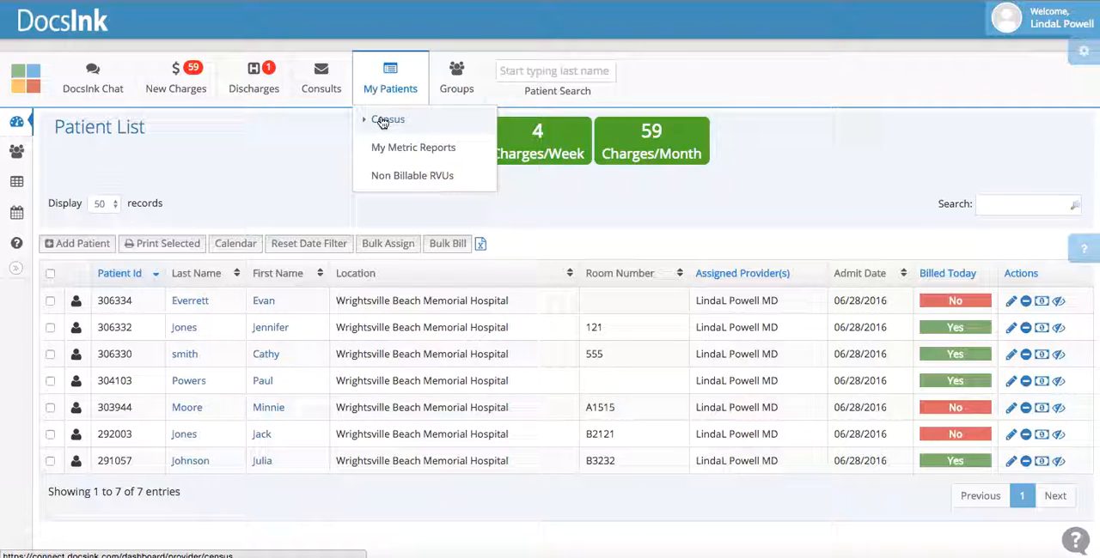
# Open the provider's census, look back at the patient list for comparison, and return to the census
pyautogui.click(382, 123)
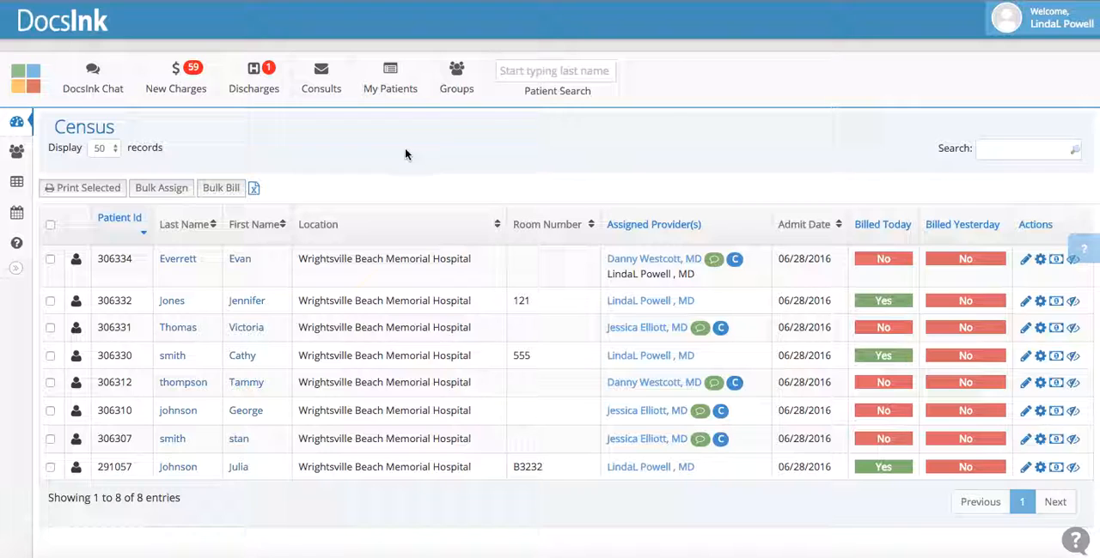
pyautogui.moveTo(387, 91)
pyautogui.click(383, 120)
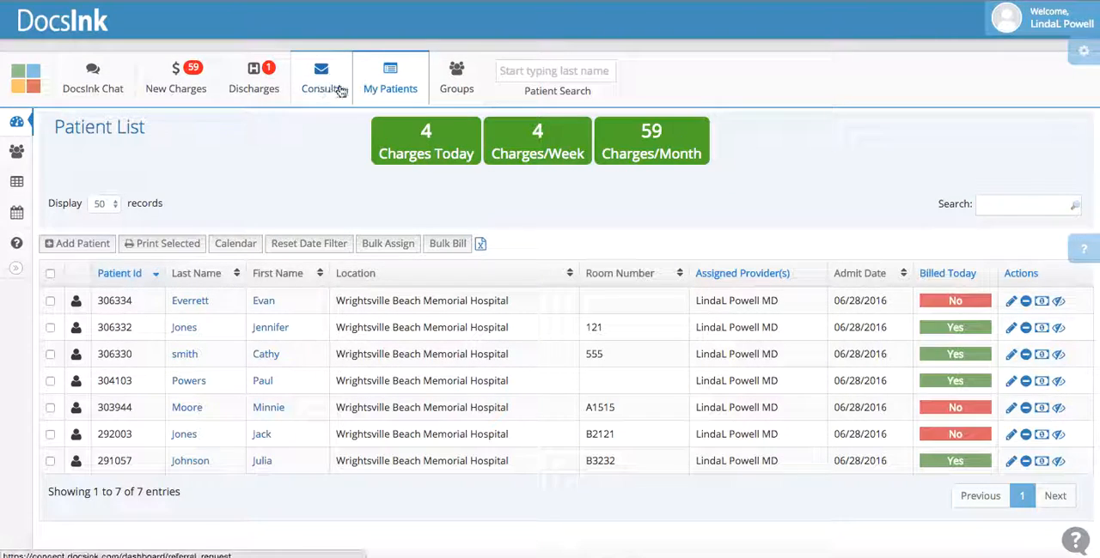
pyautogui.moveTo(387, 90)
pyautogui.click(378, 124)
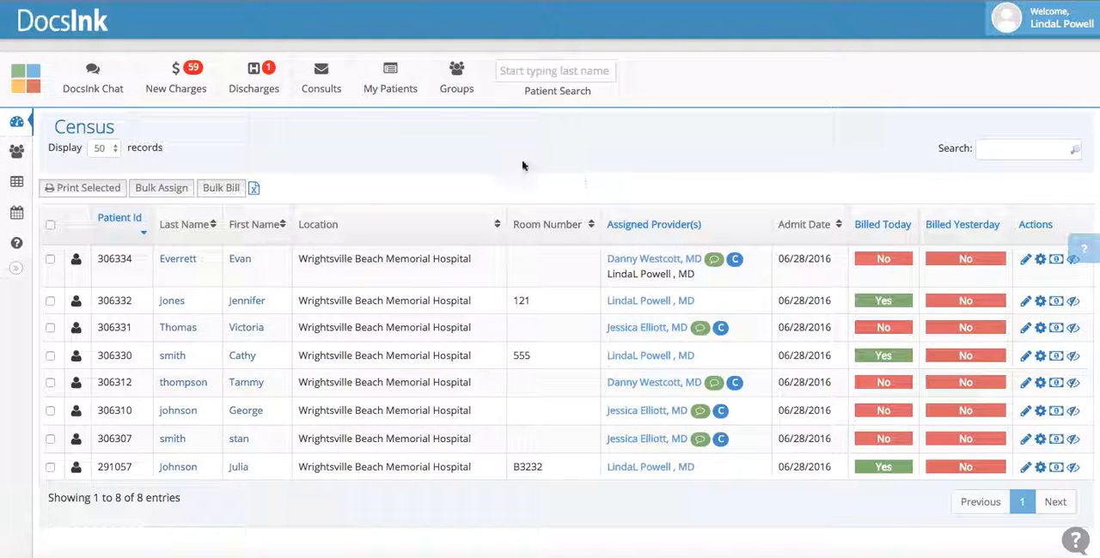
# Set the census to display 100 records, and select and deselect all patients
pyautogui.click(112, 148)
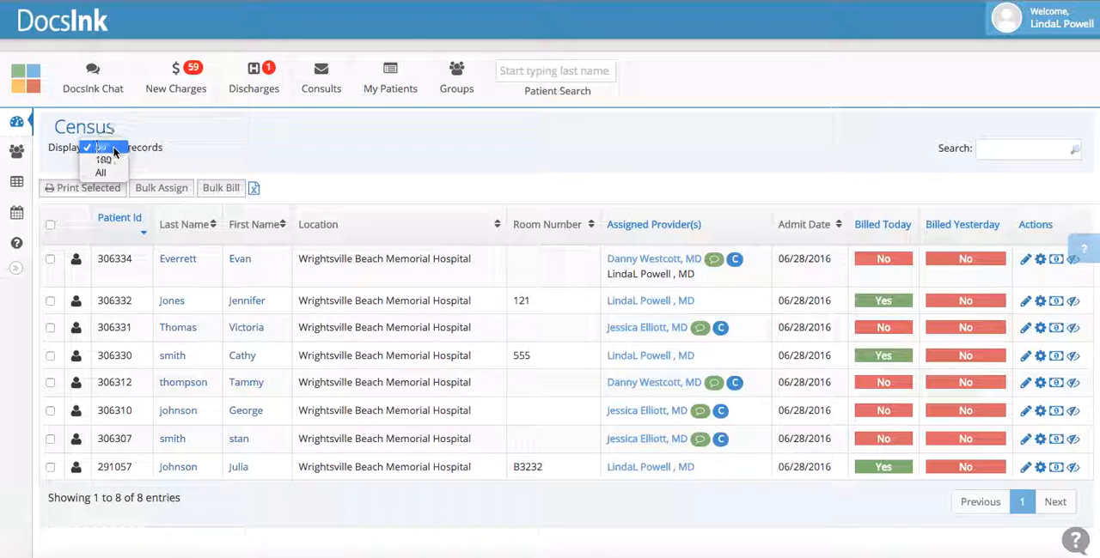
pyautogui.click(113, 162)
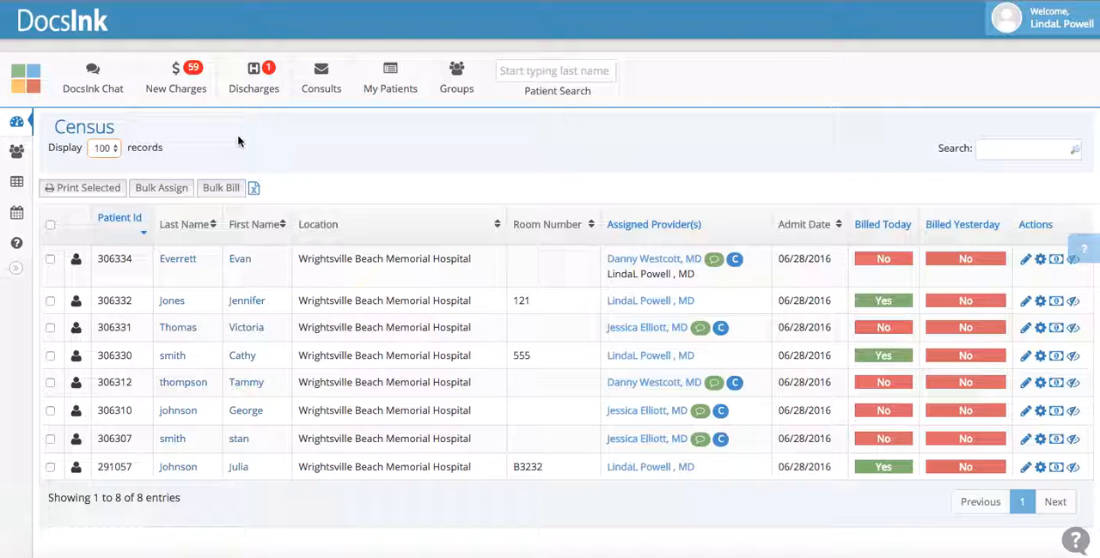
pyautogui.click(49, 225)
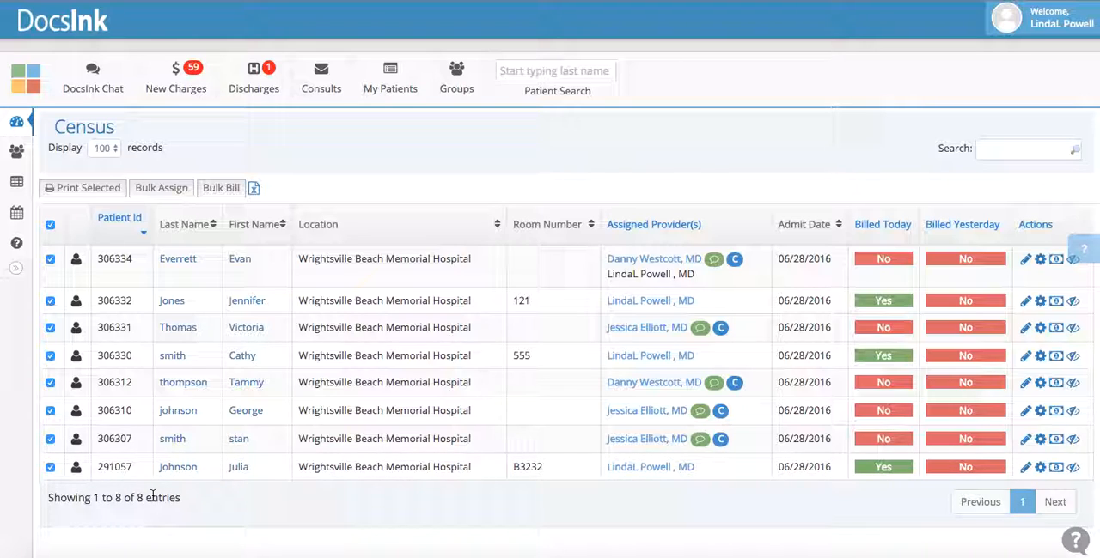
pyautogui.click(50, 225)
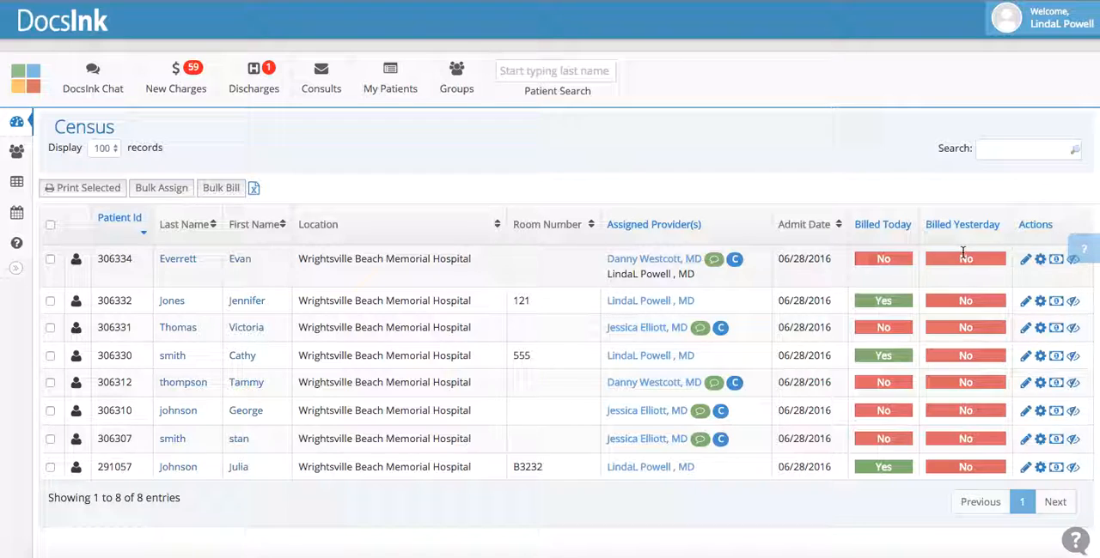
# Submit a charge for the first census patient with diagnosis I10 - Essential (primary) hypertension and procedure 99222 - Initial hospital care for 50 minutes
pyautogui.click(1057, 261)
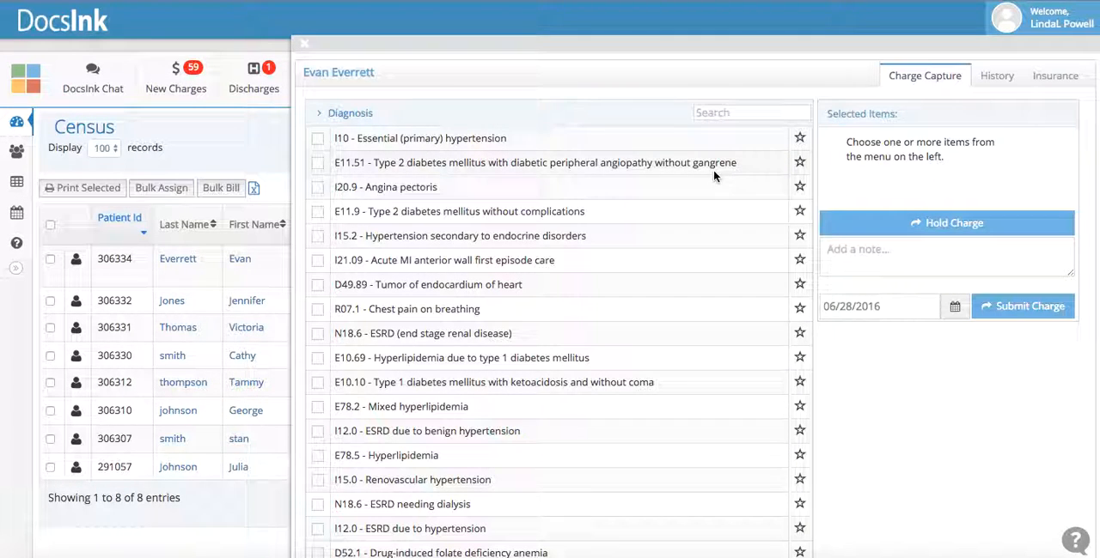
pyautogui.click(315, 138)
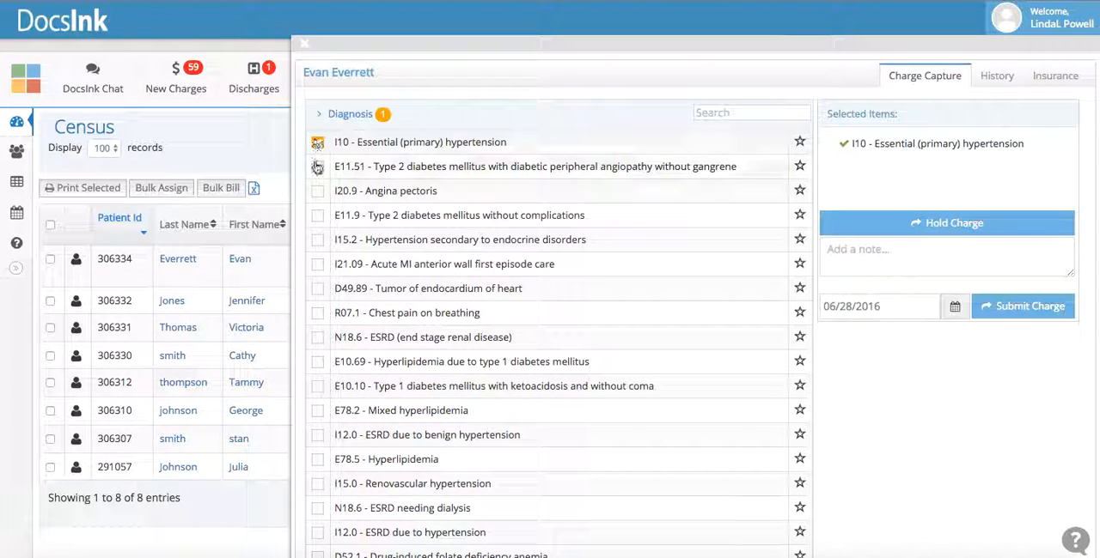
pyautogui.click(323, 120)
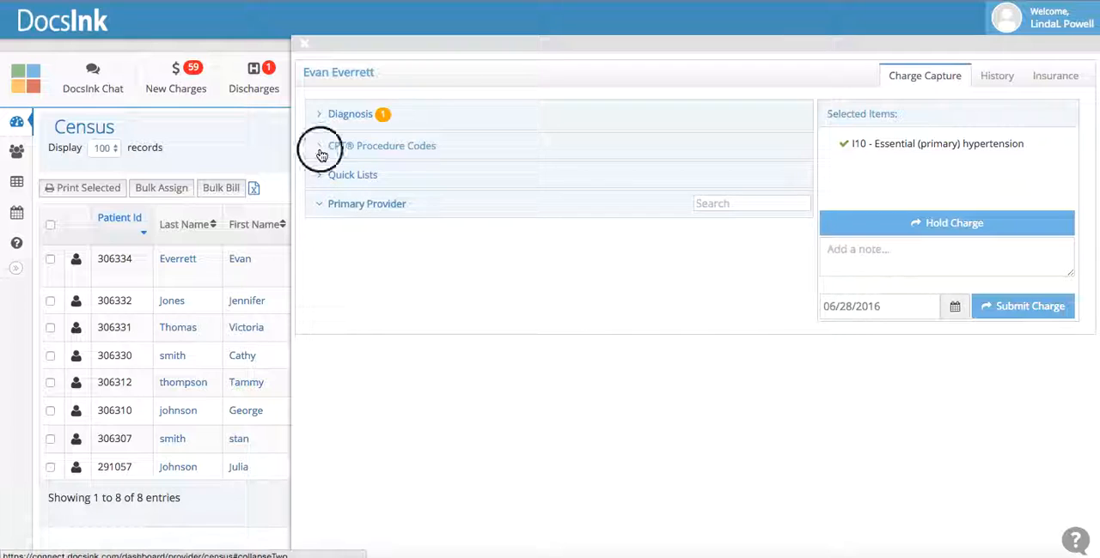
pyautogui.click(320, 149)
pyautogui.click(319, 200)
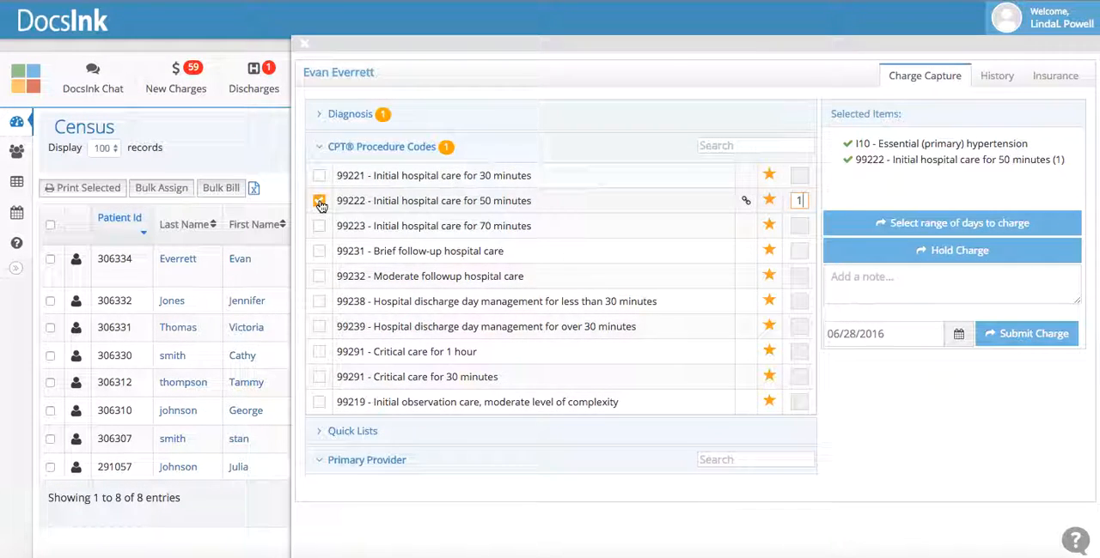
pyautogui.click(328, 144)
pyautogui.click(1016, 336)
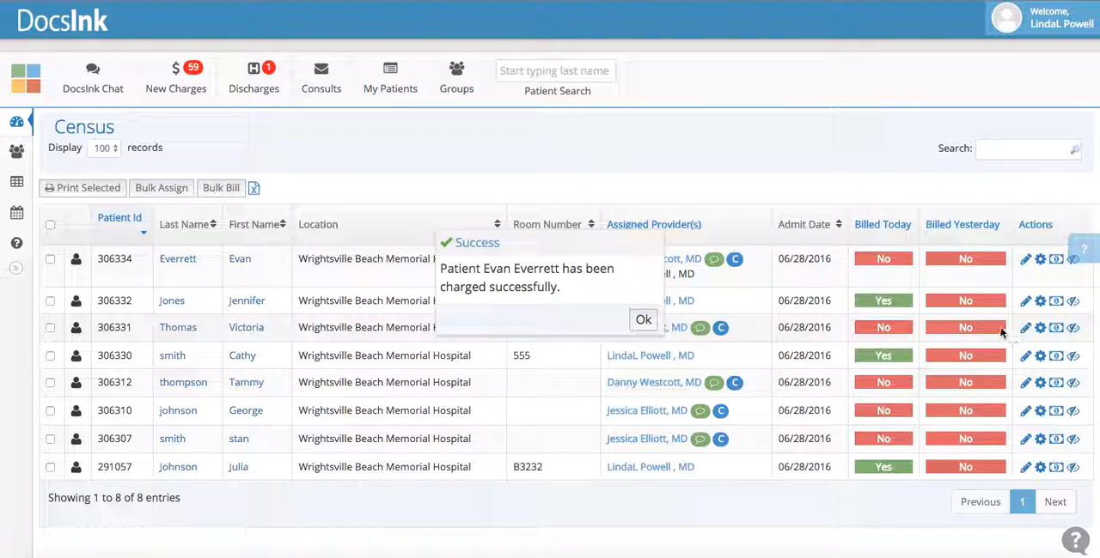
pyautogui.click(643, 319)
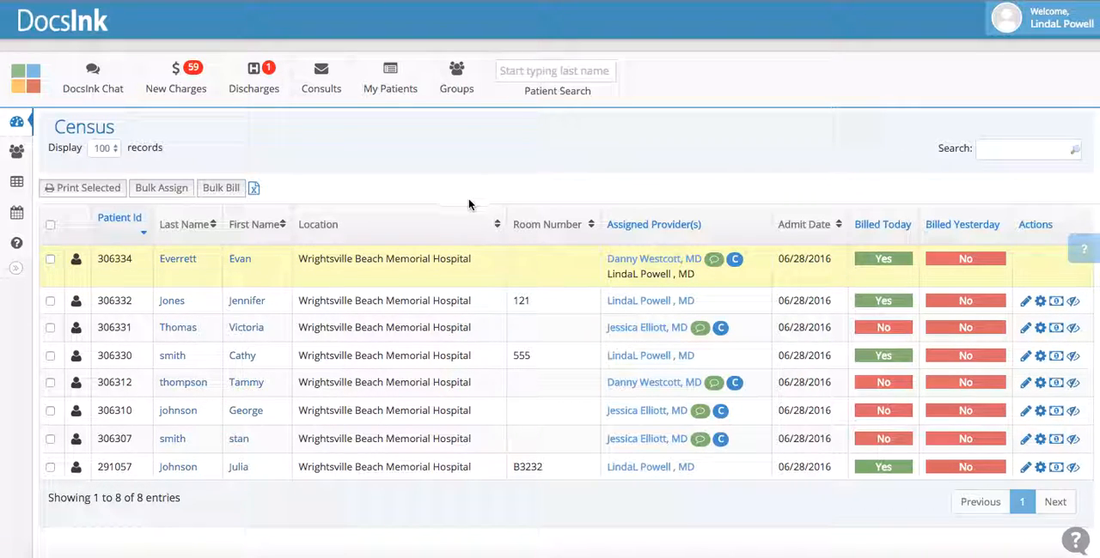
# Check the billing status in the provider's own patient list and return to the census
pyautogui.click(390, 80)
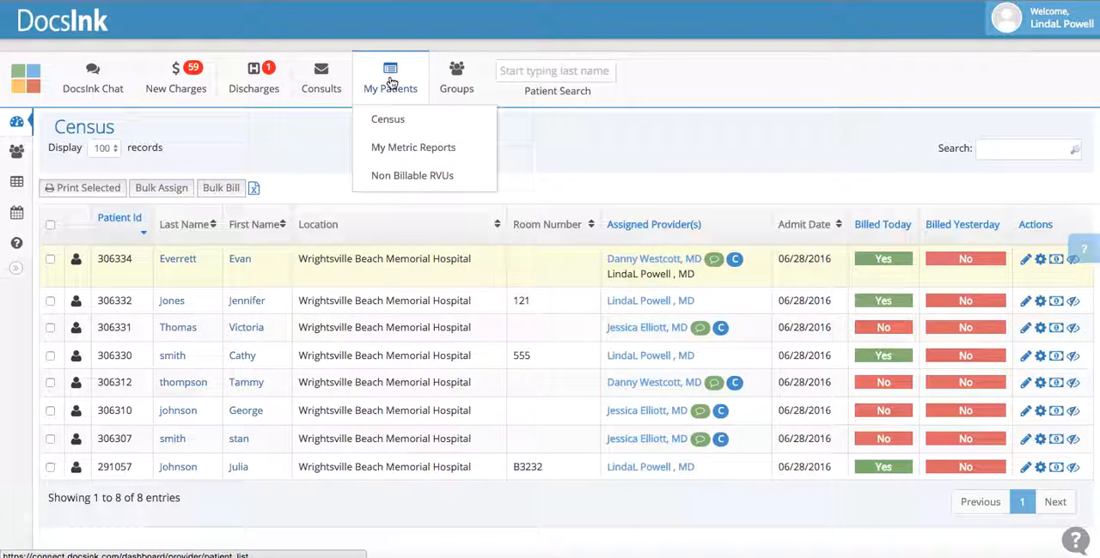
pyautogui.click(387, 89)
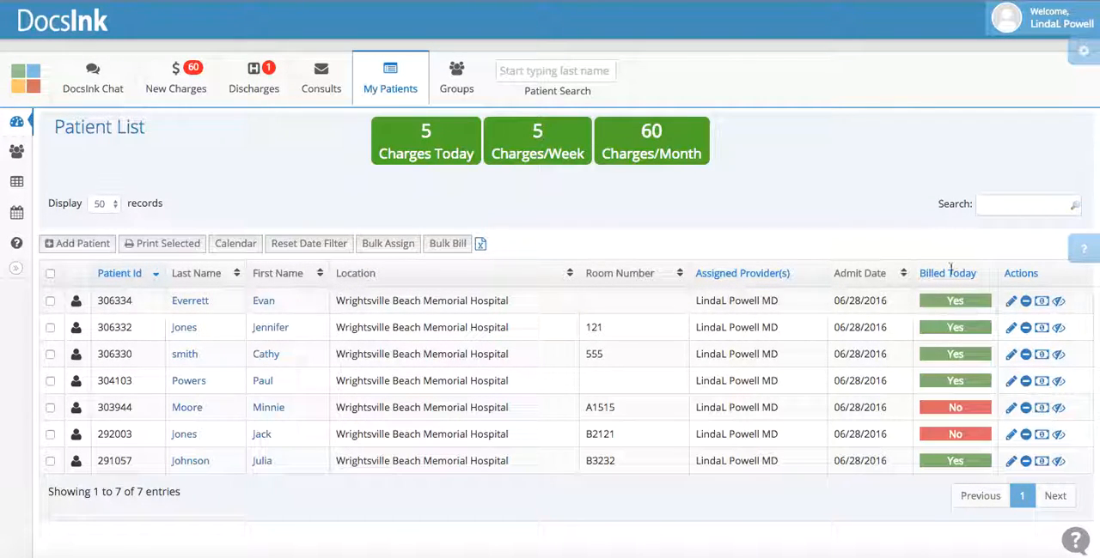
pyautogui.moveTo(392, 91)
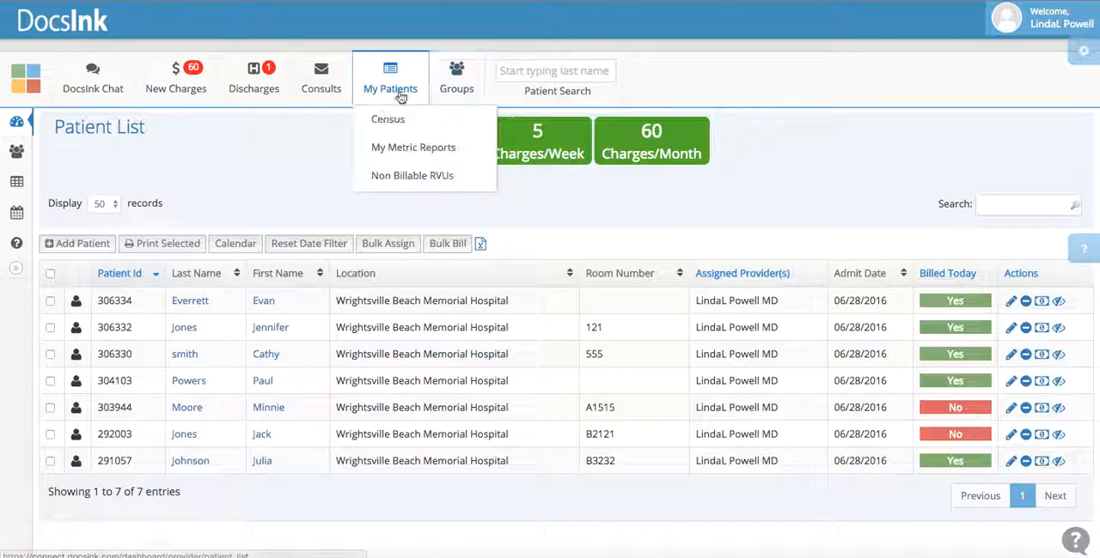
pyautogui.click(391, 122)
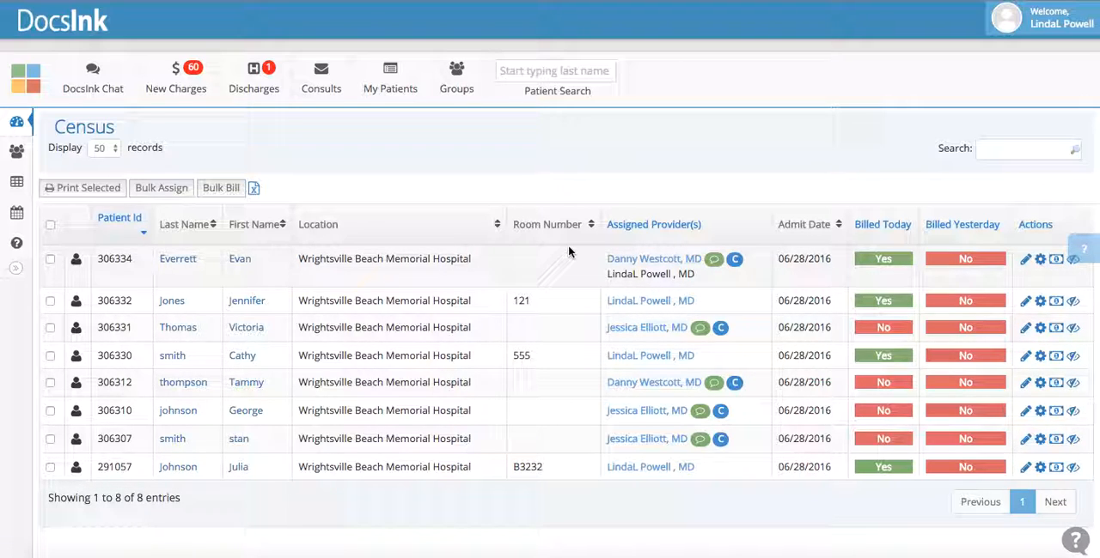
# Review the first patient's billing history, view the 06/28/2016 bill in edit mode, and close the patient record
pyautogui.click(1055, 259)
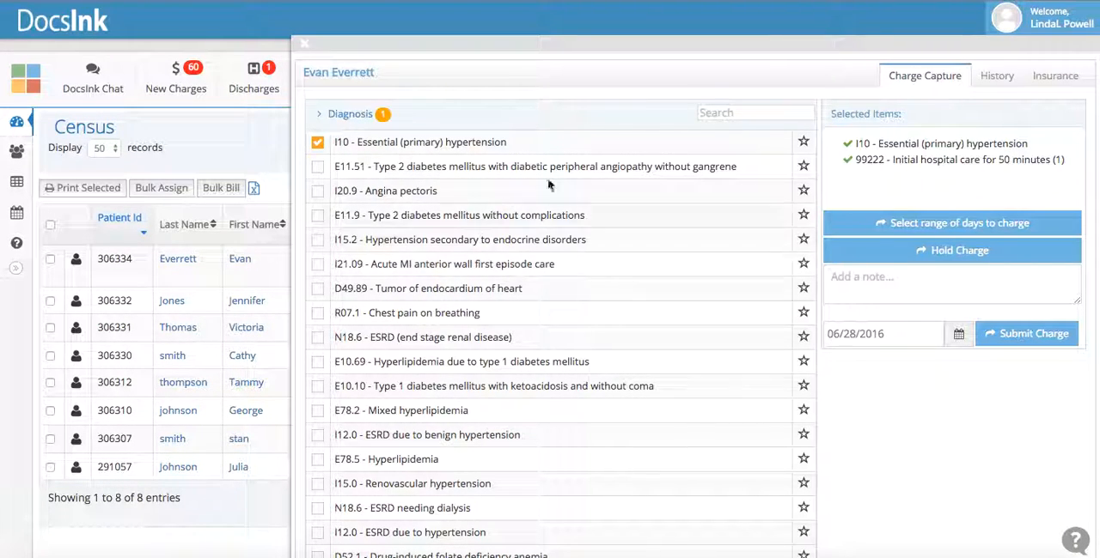
pyautogui.click(997, 79)
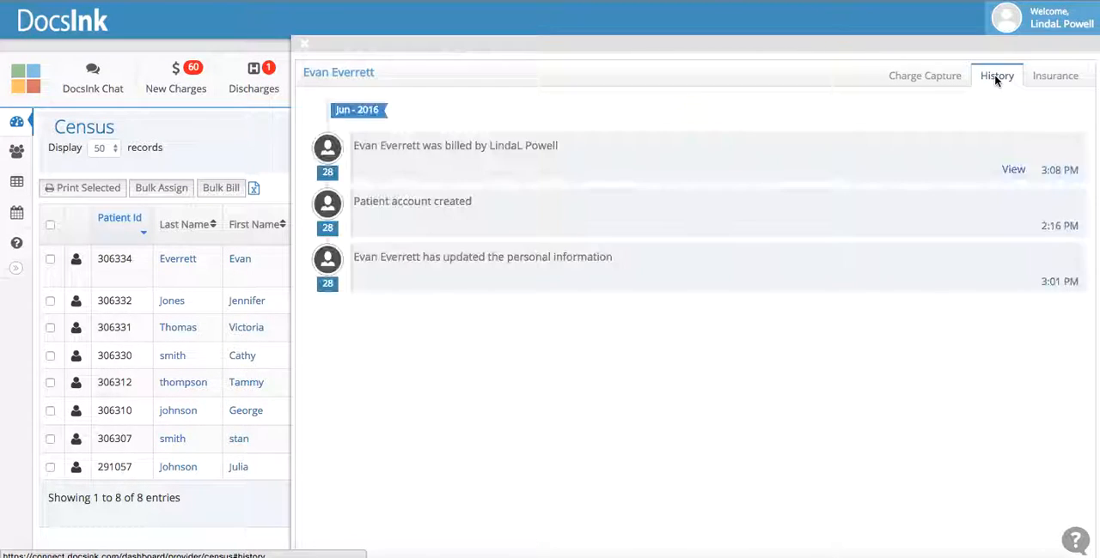
pyautogui.click(1014, 171)
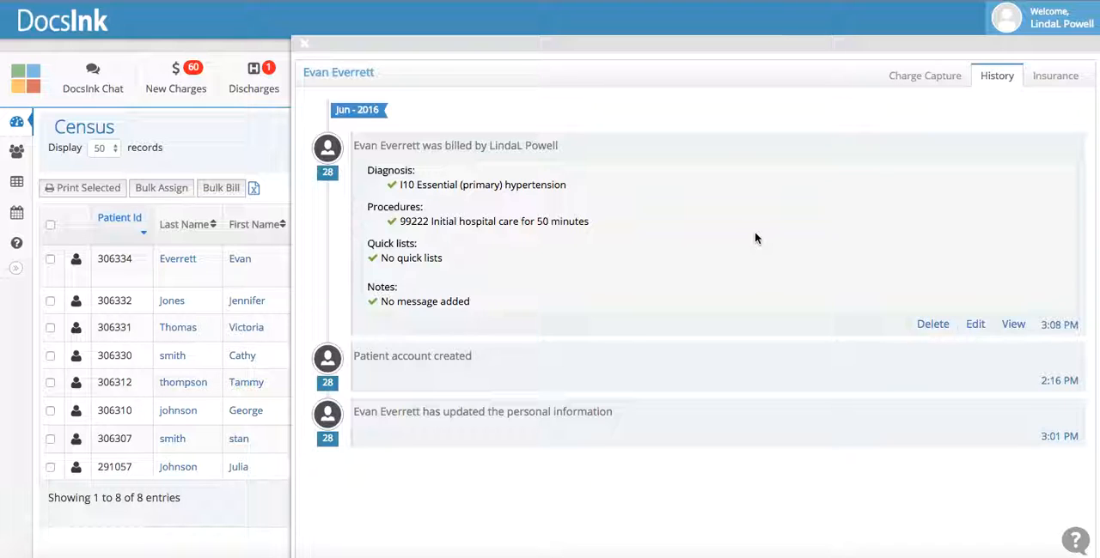
pyautogui.click(975, 325)
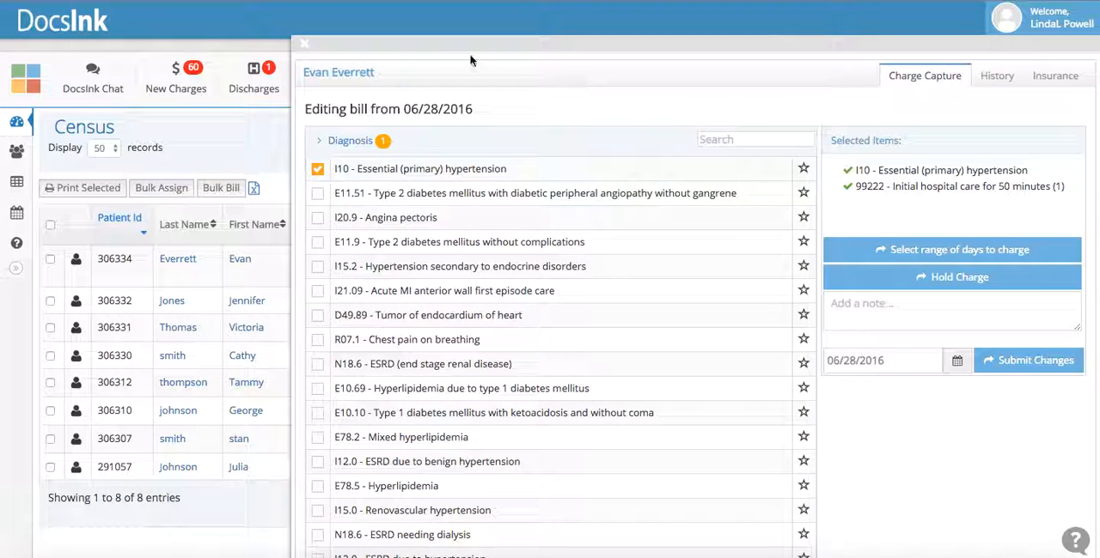
pyautogui.click(304, 43)
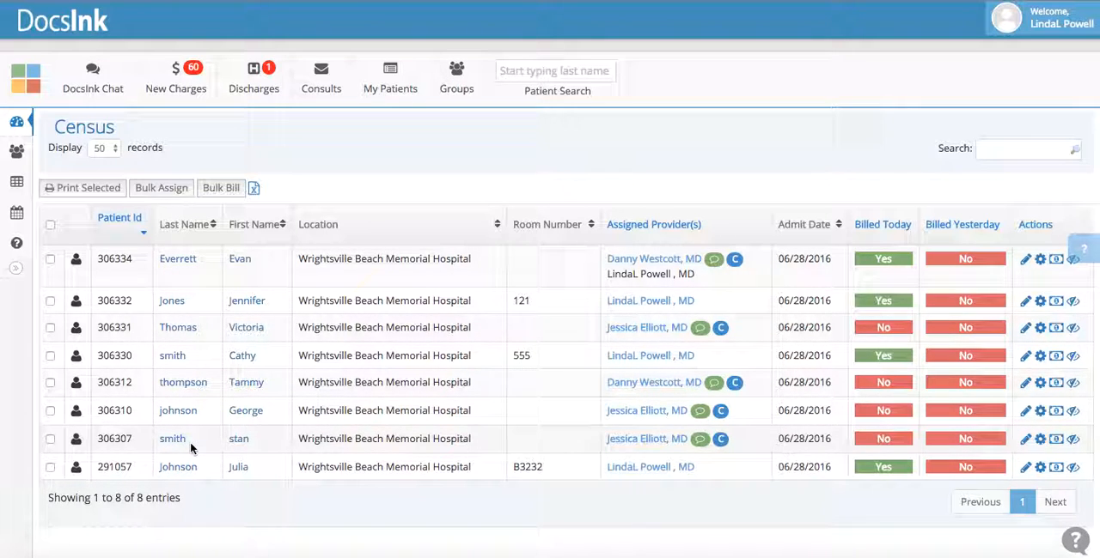
pyautogui.scroll(1, 177, 251)
pyautogui.scroll(-1, 176, 253)
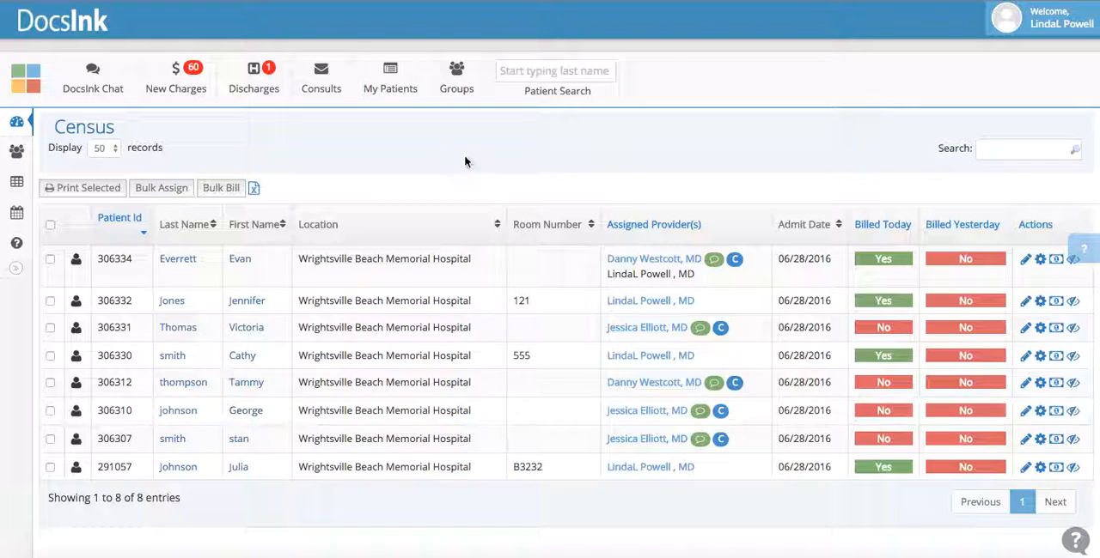
# Sign out and sign in to the other account with its e-mail address and password
pyautogui.click(1027, 19)
pyautogui.click(1014, 117)
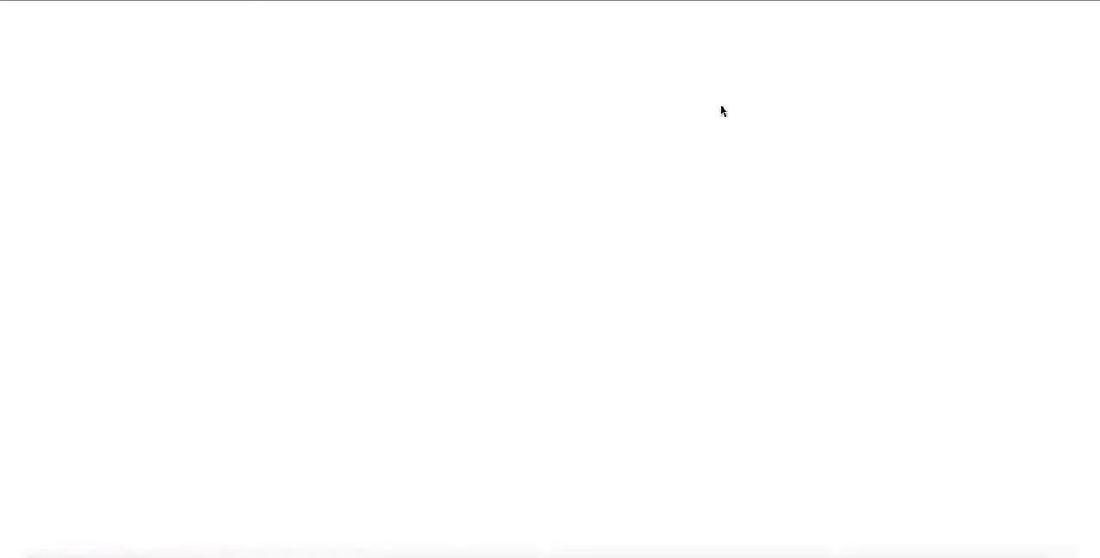
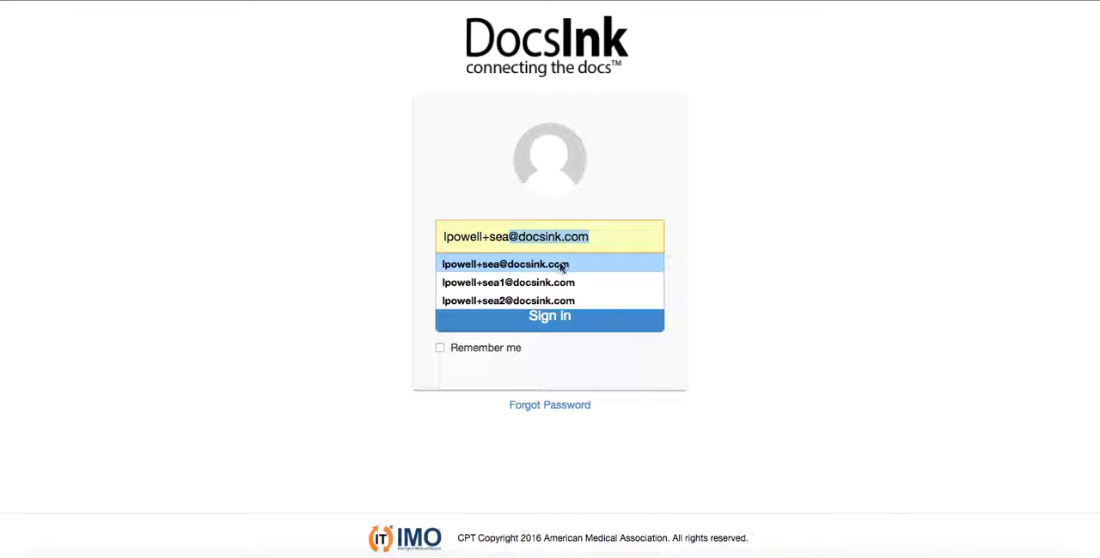
pyautogui.click(557, 264)
pyautogui.click(532, 271)
pyautogui.write('p')
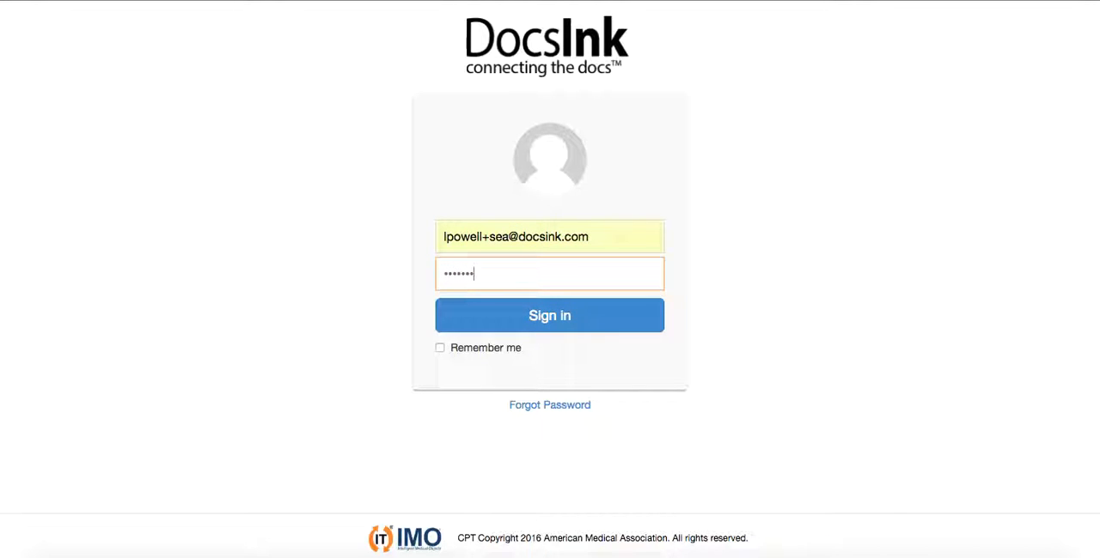
pyautogui.click(547, 315)
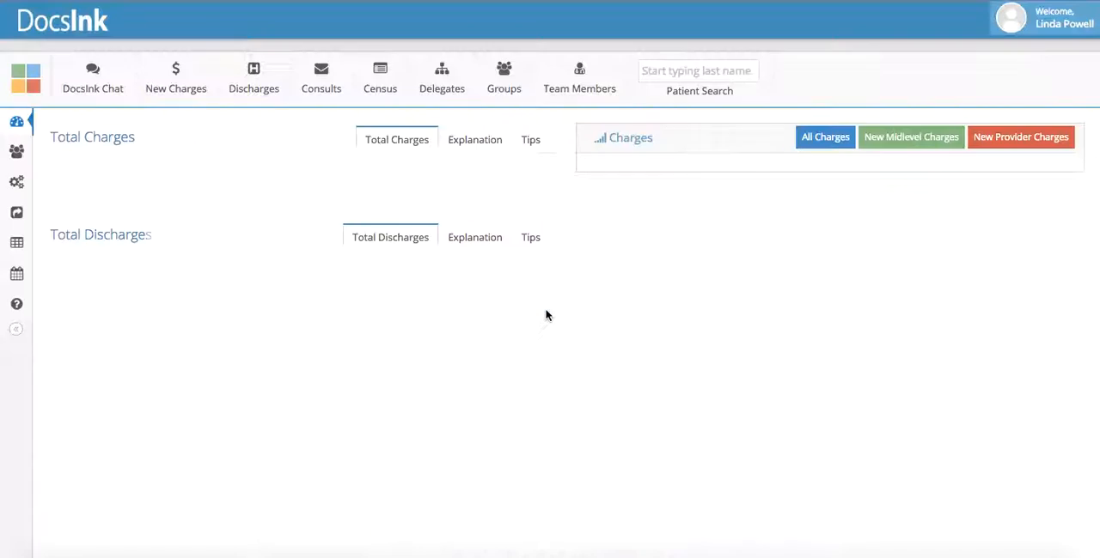
# Open the census in the newly signed-in account
pyautogui.click(391, 87)
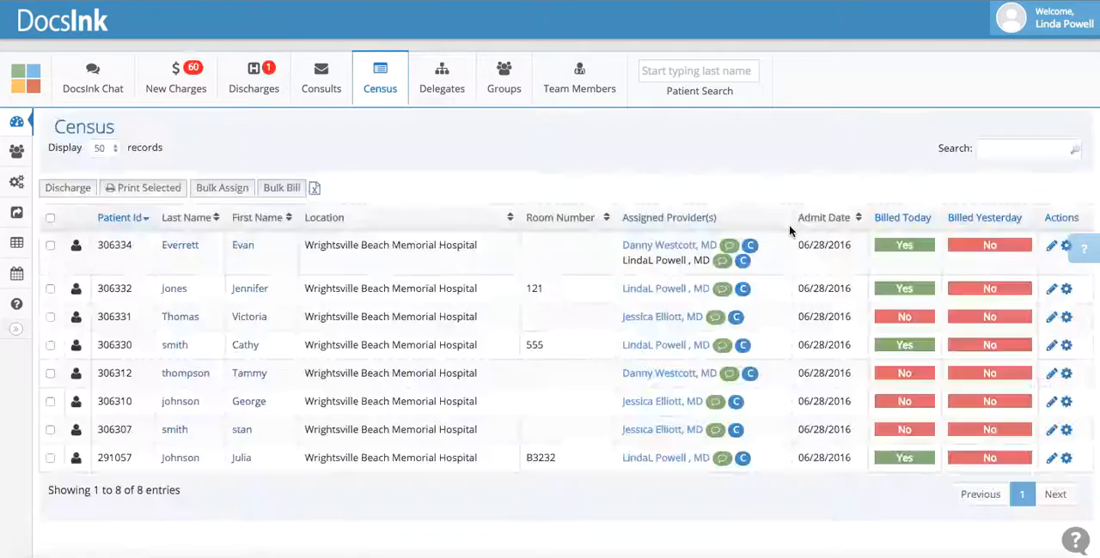